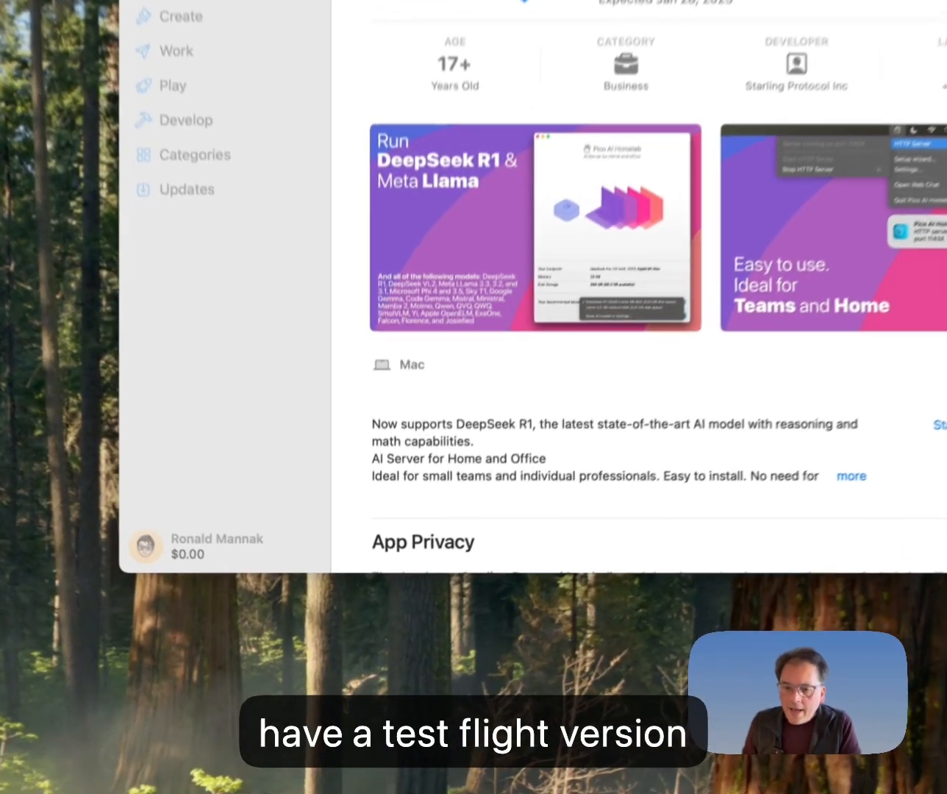
# Launch Pico AI Homelab powered by MLX from TestFlight and clear the TestFlight window out of the way
pyautogui.moveTo(542, 791); pyautogui.dragTo(539, 617)
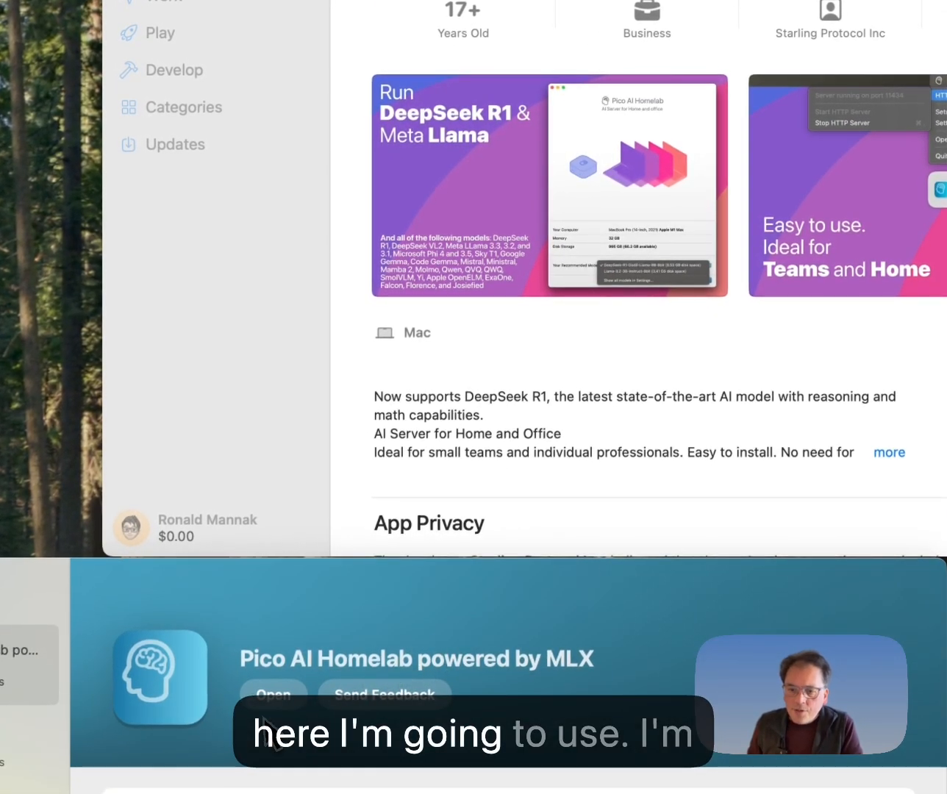
pyautogui.click(278, 694)
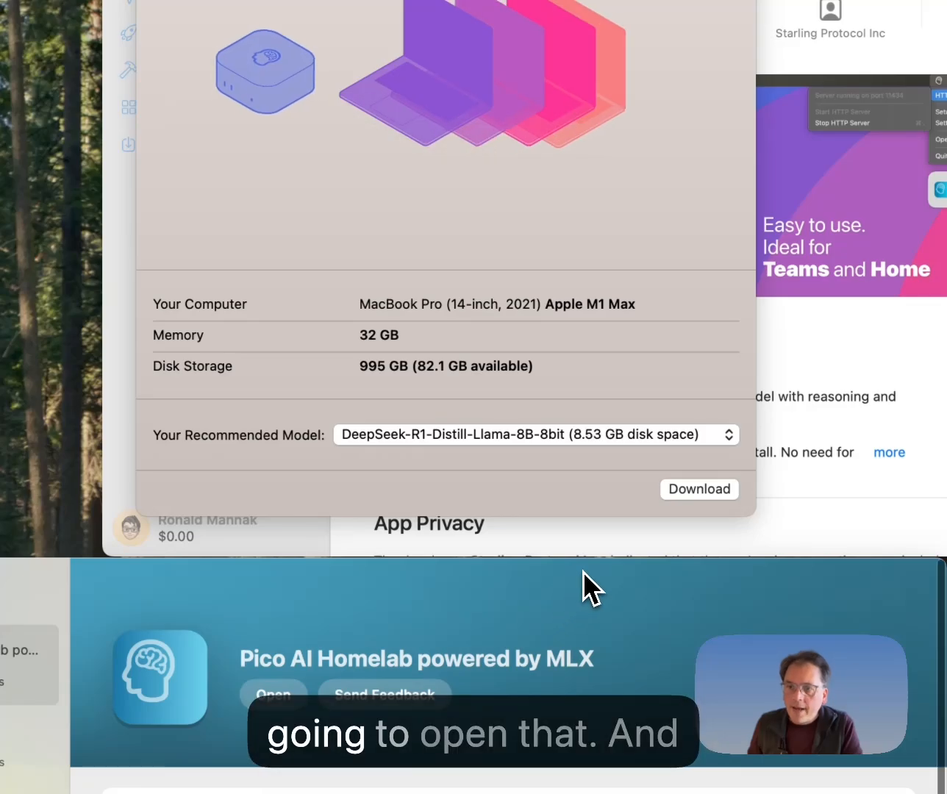
pyautogui.moveTo(597, 563); pyautogui.dragTo(596, 791)
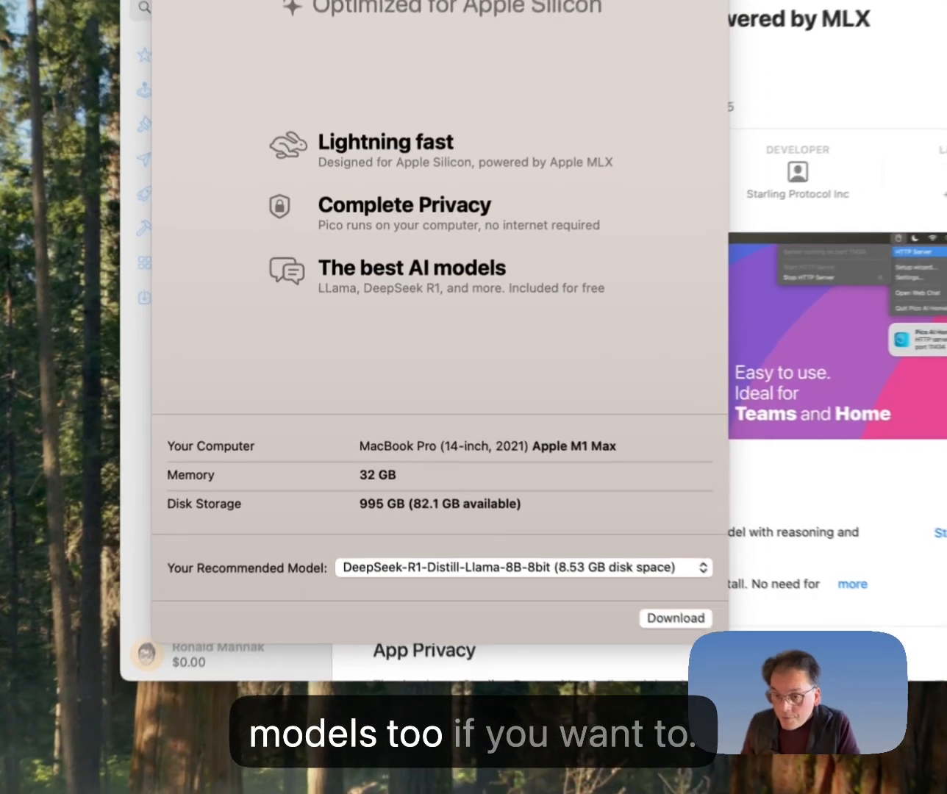
# Show all models in Settings from the recommended model choices and look through the LLM list
pyautogui.click(420, 524)
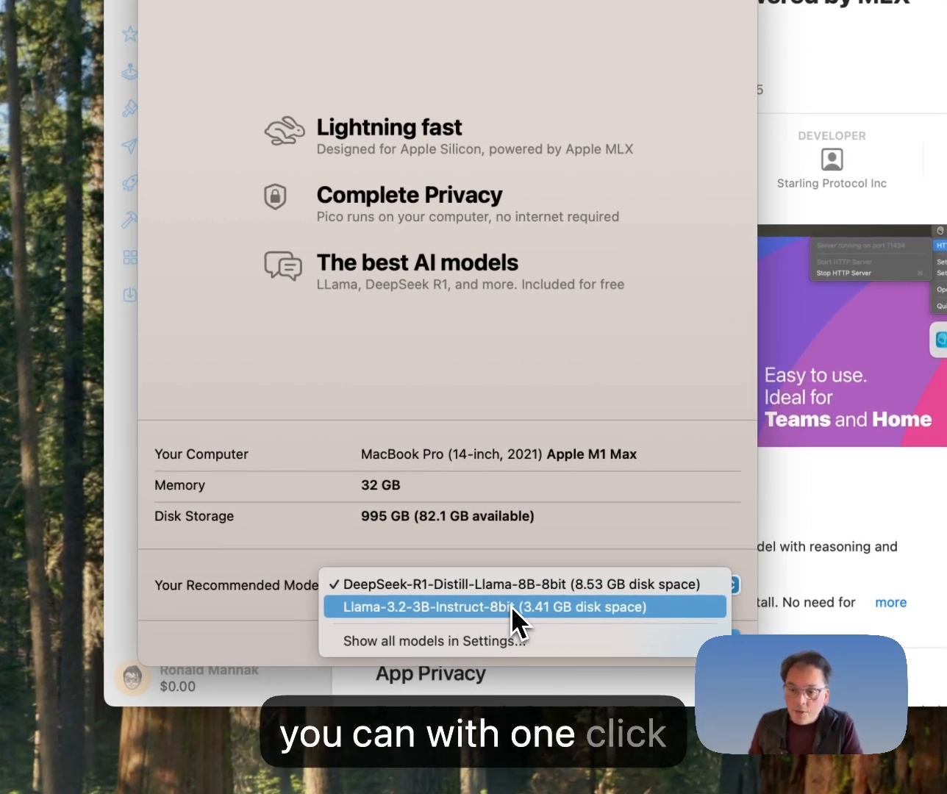
pyautogui.click(506, 638)
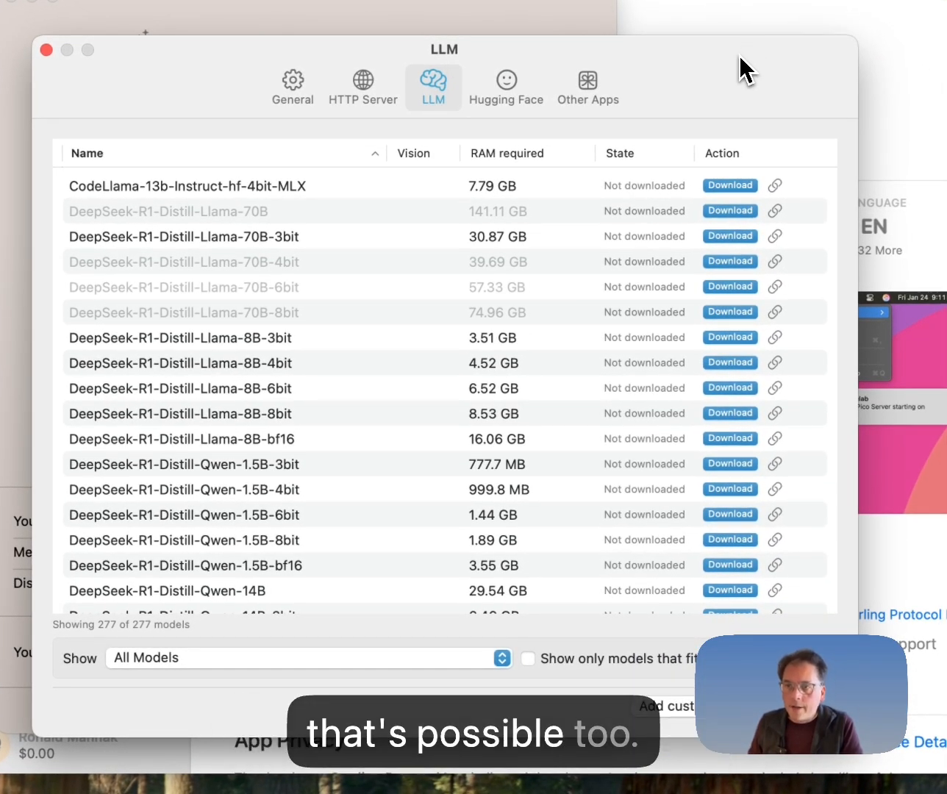
pyautogui.moveTo(739, 59); pyautogui.dragTo(660, 68)
pyautogui.scroll(-20, 399, 416)
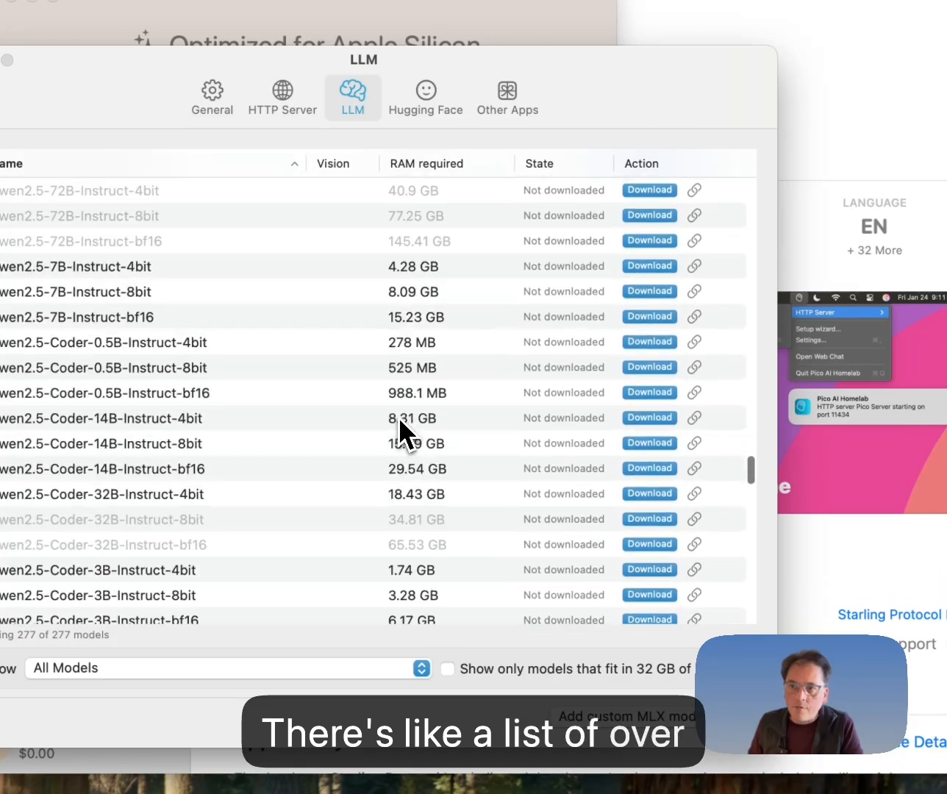
pyautogui.scroll(20, 398, 417)
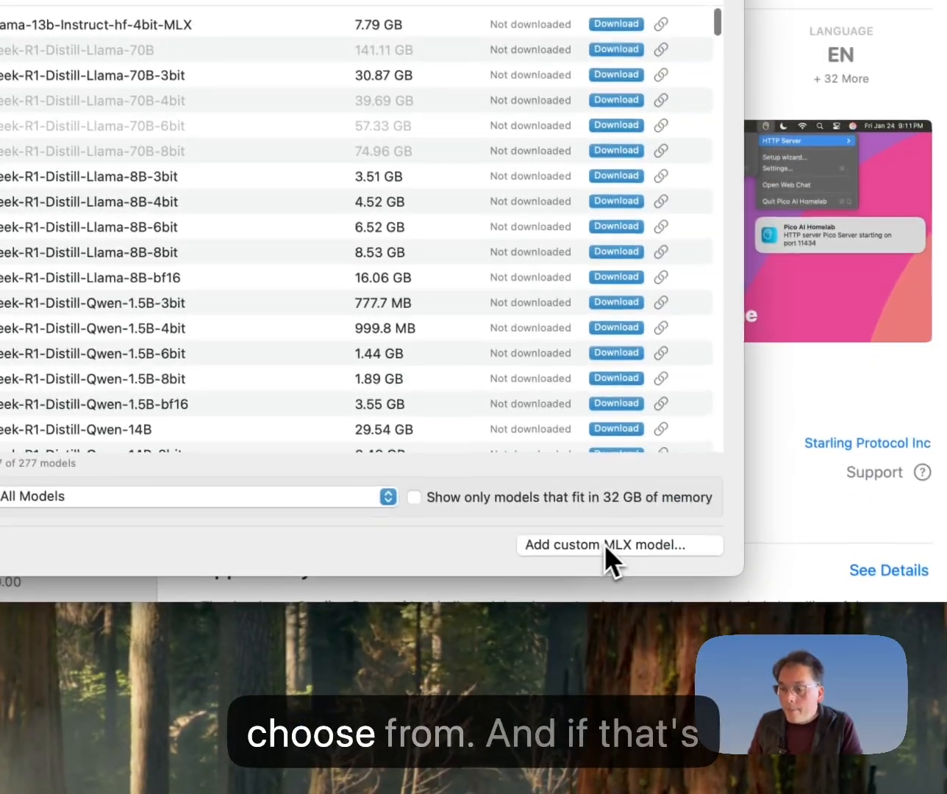
# Look at the custom MLX model option and the Hugging Face User Access Token setting, and close the settings
pyautogui.click(604, 543)
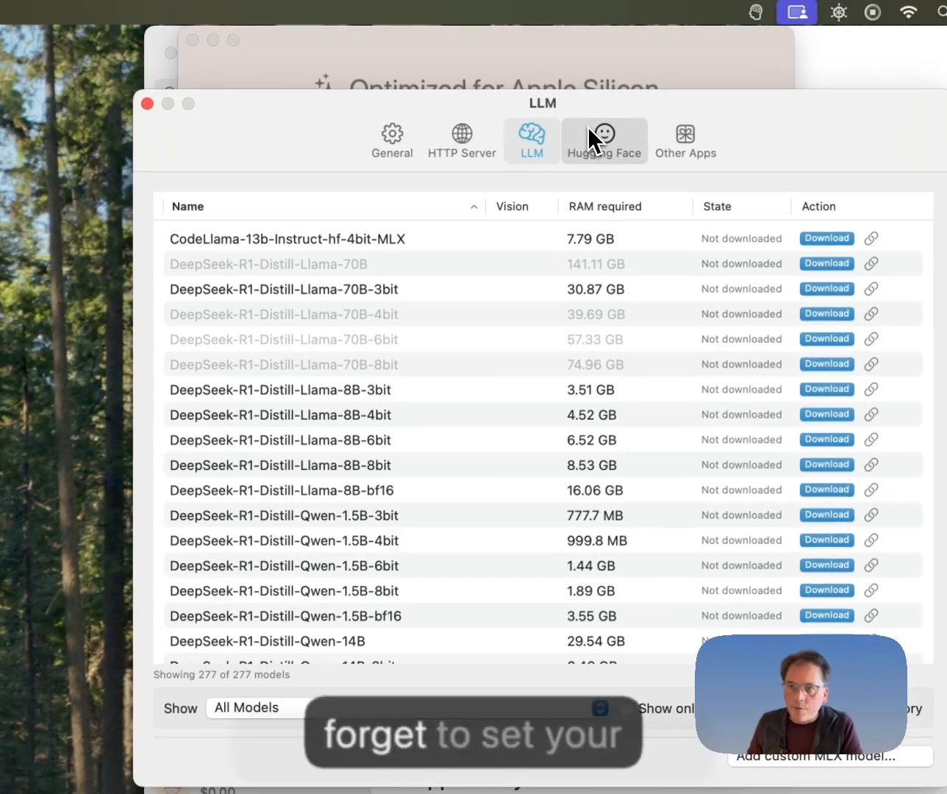
pyautogui.click(510, 105)
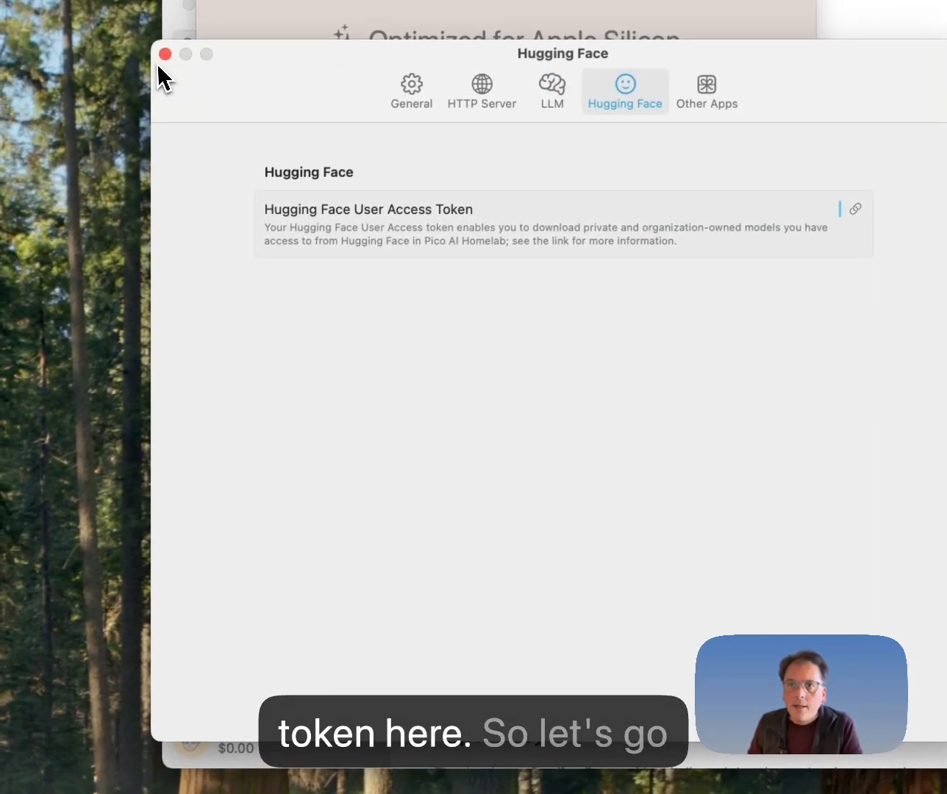
pyautogui.click(146, 104)
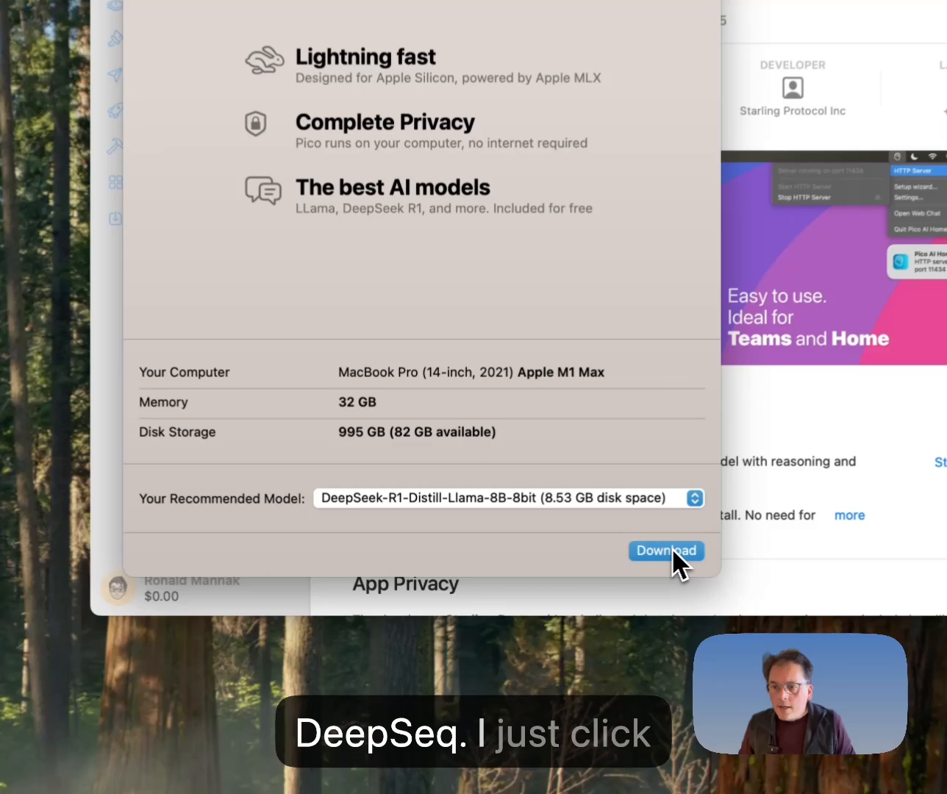
# Download the recommended DeepSeek-R1-Distill-Llama-8B-8bit model, and proceed through the compatible chat apps page to the final setup page
pyautogui.click(615, 563)
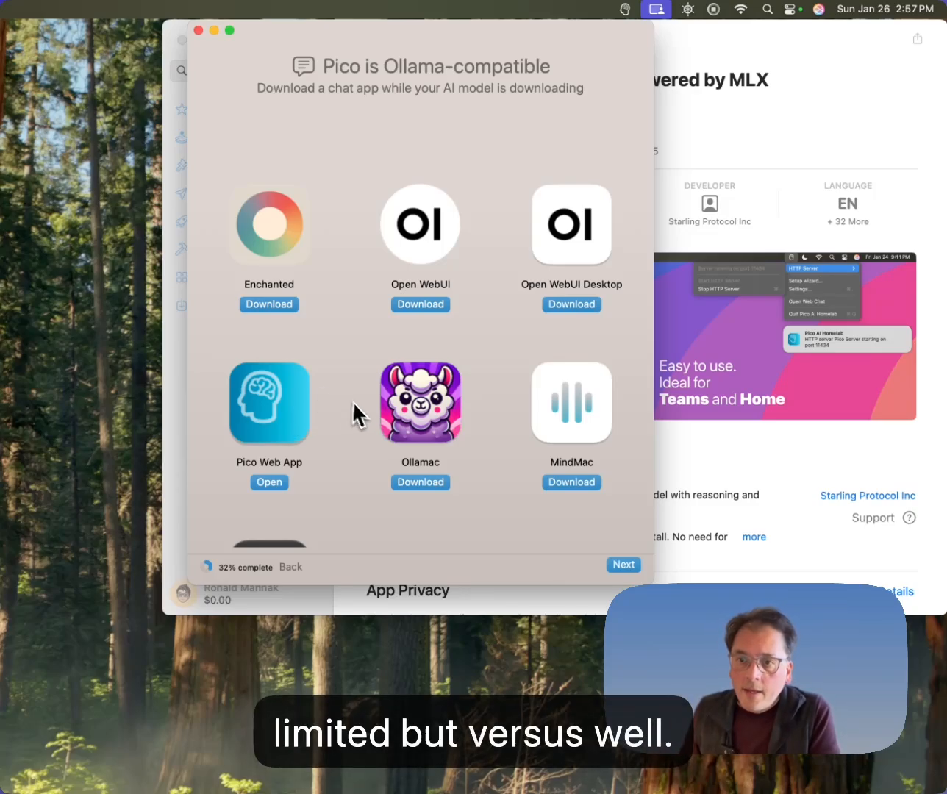
pyautogui.scroll(-2, 357, 408)
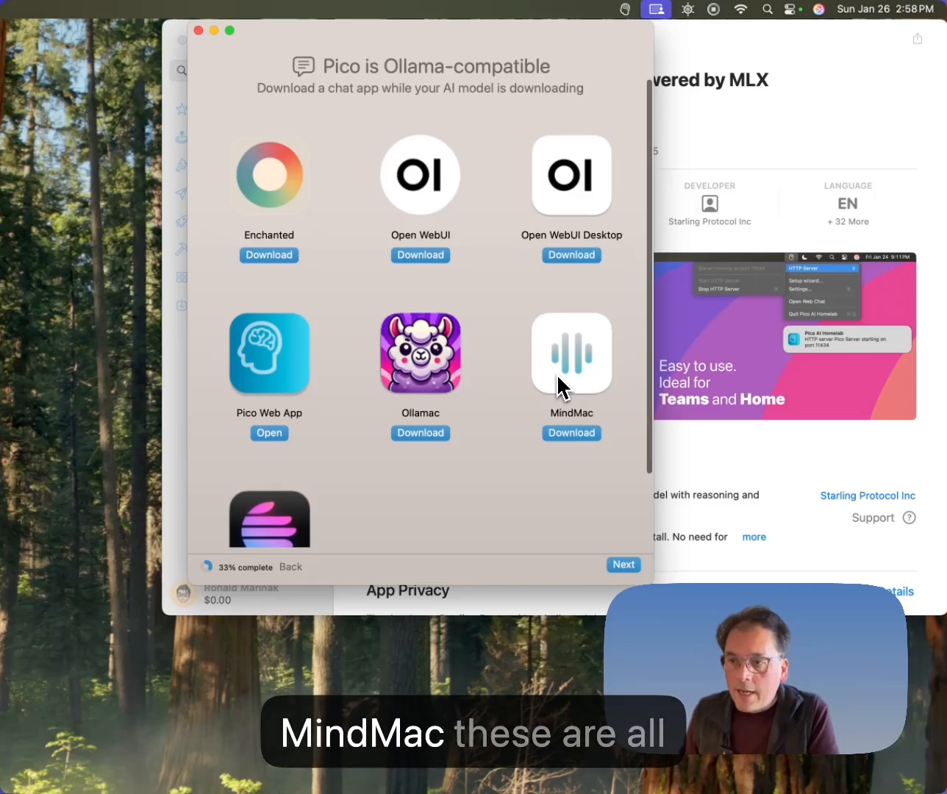
pyautogui.scroll(-2, 559, 386)
pyautogui.scroll(3, 559, 383)
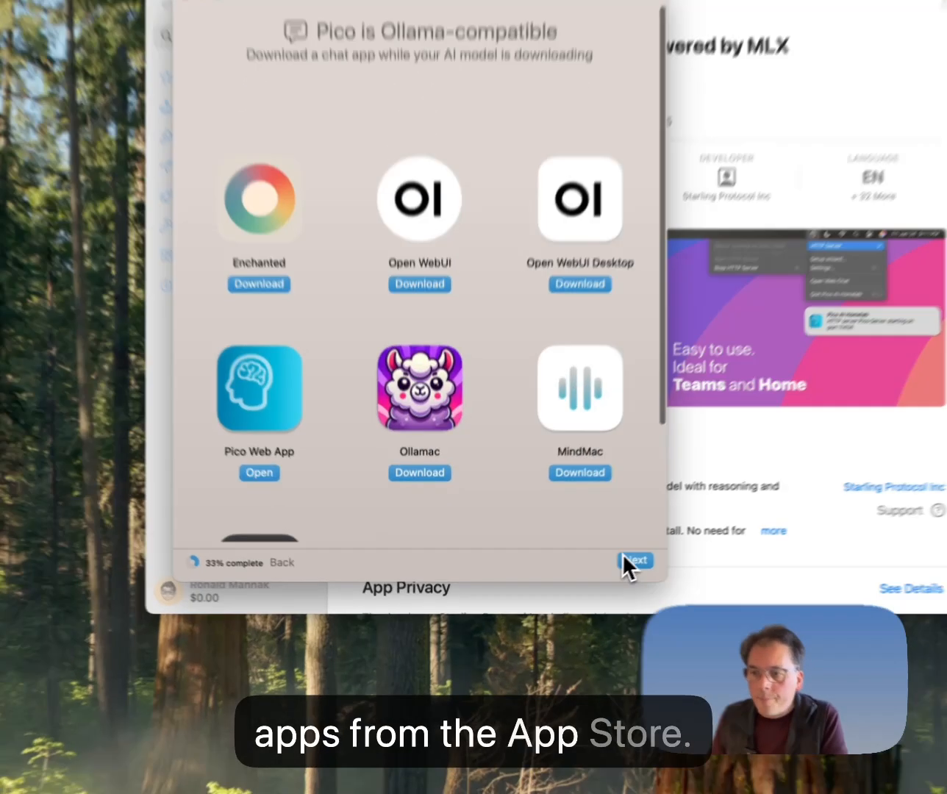
pyautogui.click(623, 564)
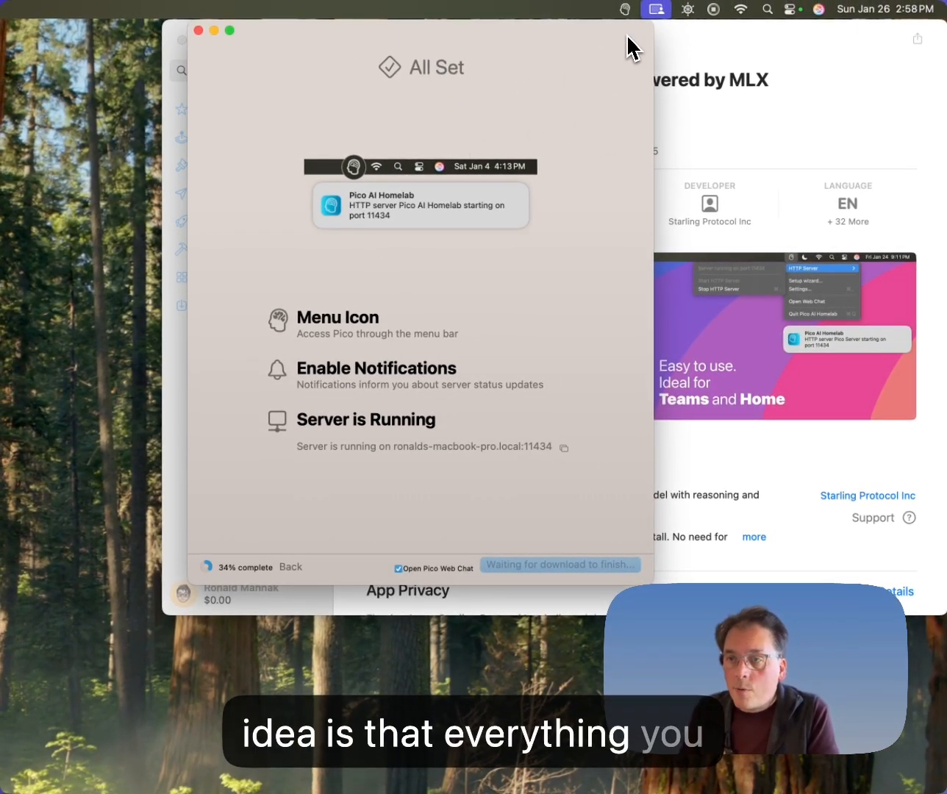
# Open Pico's settings from its menu bar item, review the LLM, HTTP Server and General sections, and close them
pyautogui.click(624, 10)
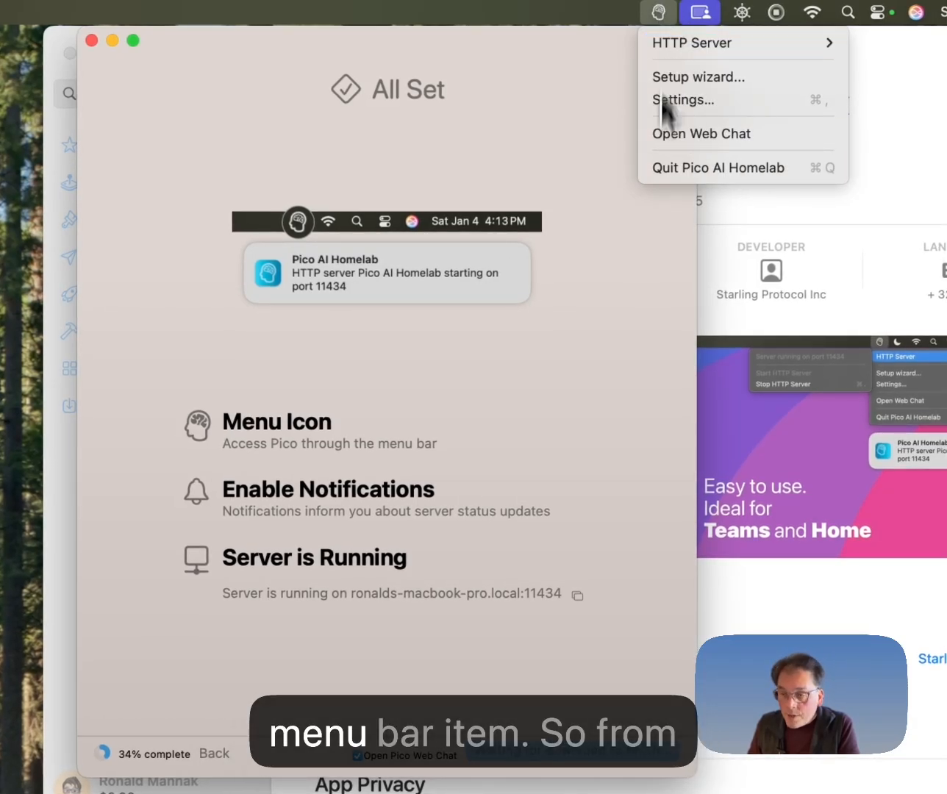
pyautogui.click(706, 99)
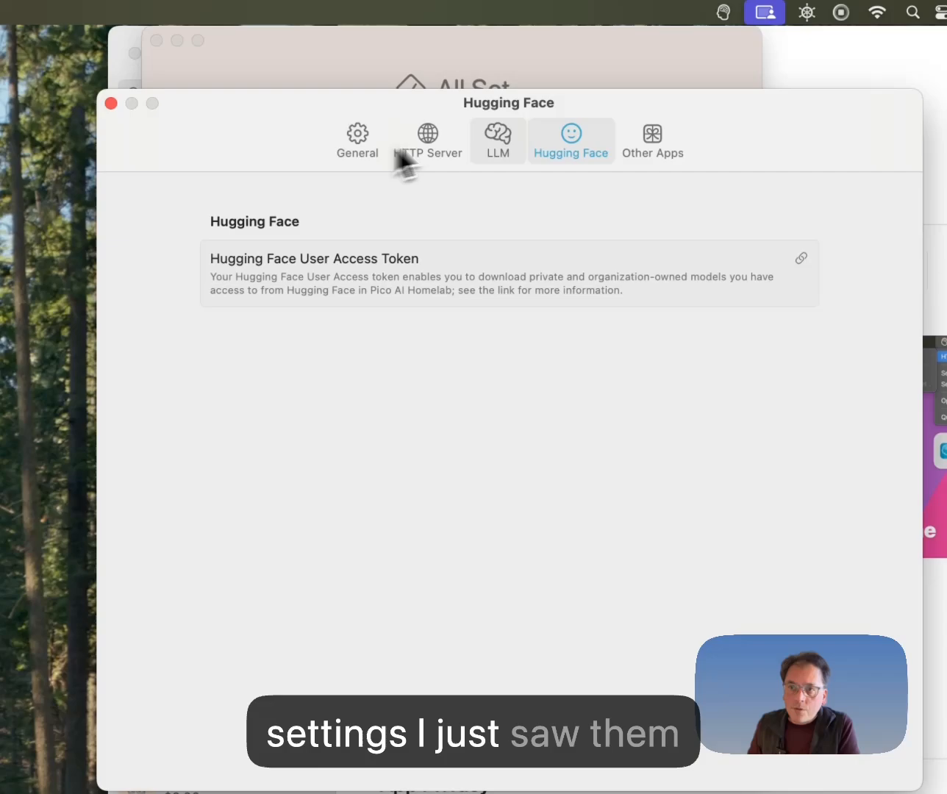
pyautogui.click(498, 140)
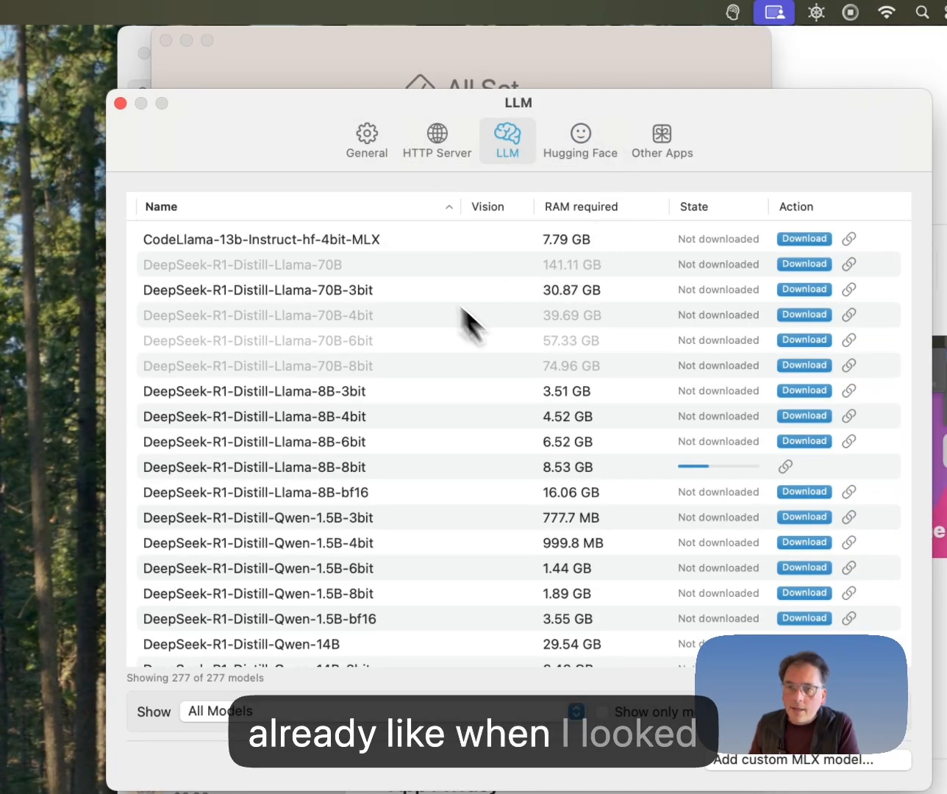
pyautogui.click(445, 150)
pyautogui.click(368, 139)
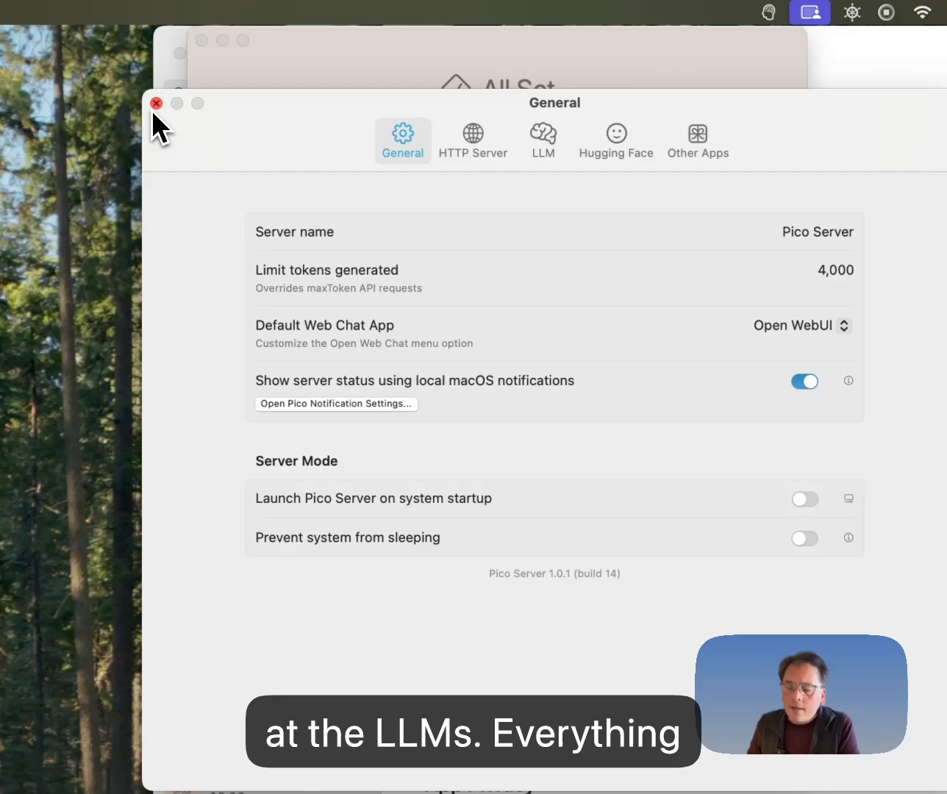
pyautogui.click(156, 103)
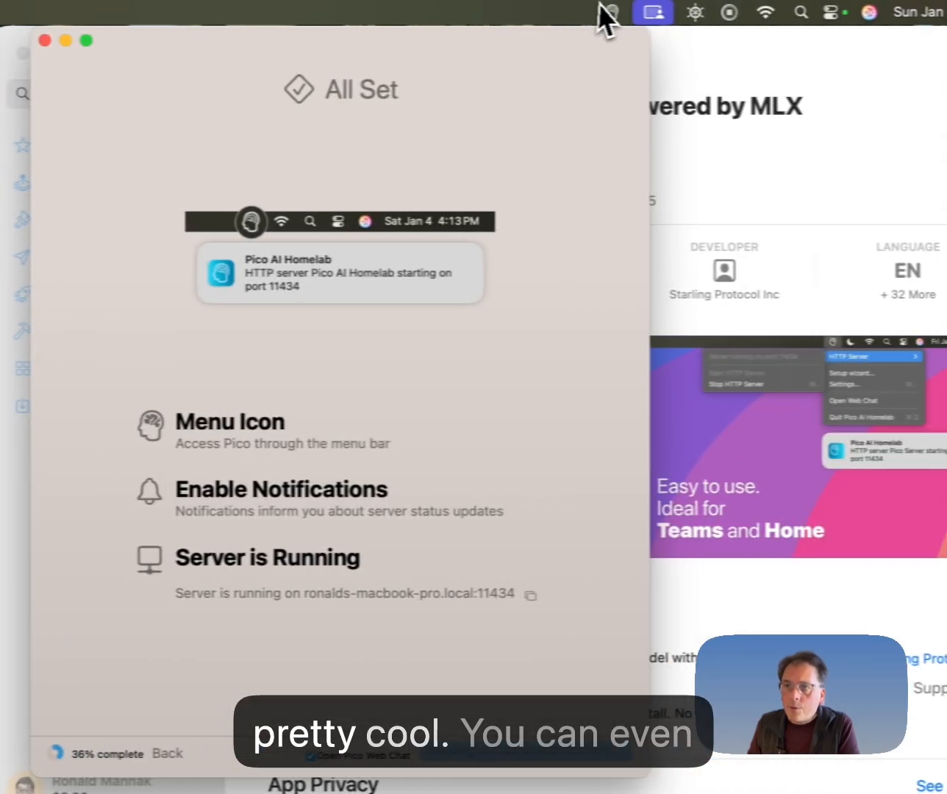
# Open the web chat from Pico's menu bar item and reposition the browser window
pyautogui.click(810, 12)
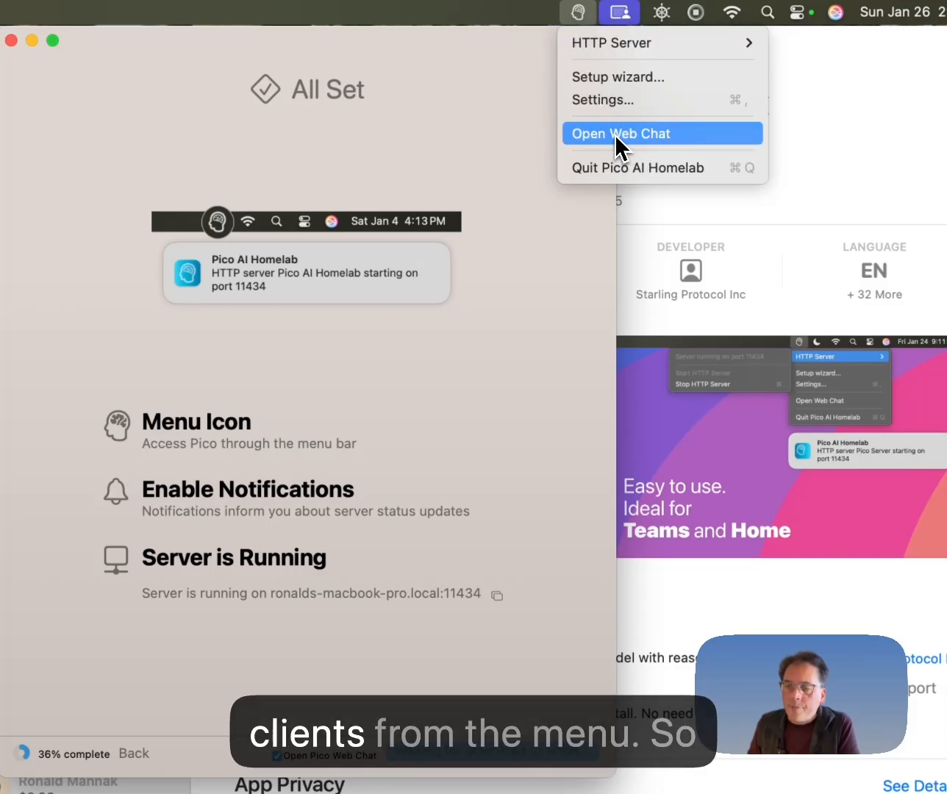
pyautogui.click(613, 135)
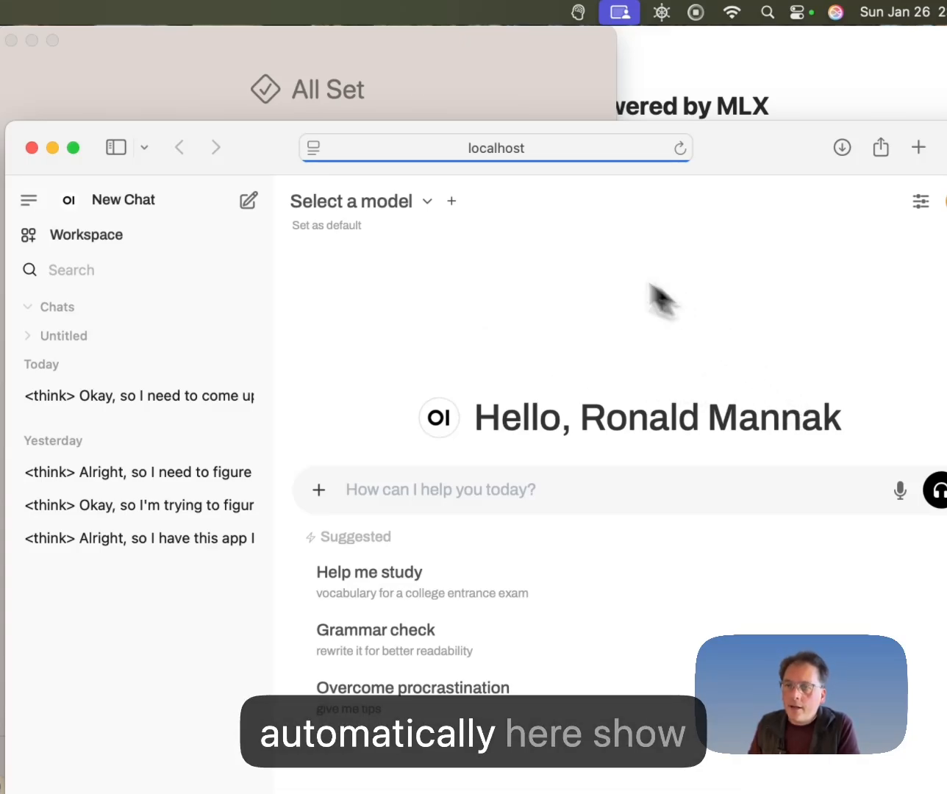
pyautogui.moveTo(703, 164); pyautogui.dragTo(614, 251)
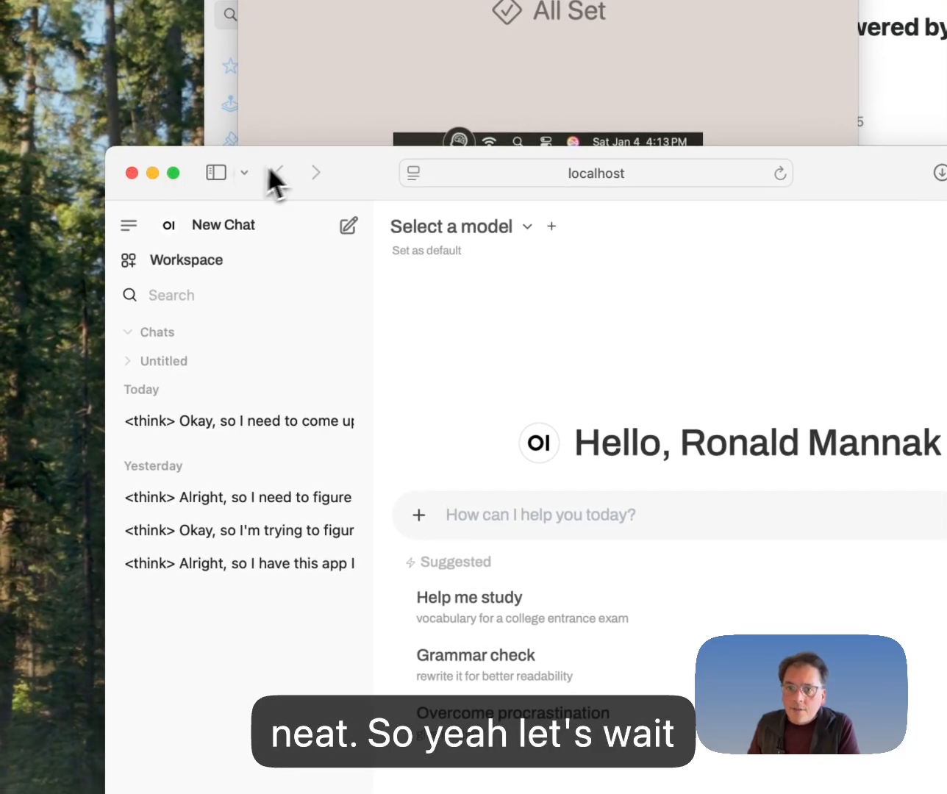
# Return to the setup wizard and finish the setup with Open Pico Web Chat enabled
pyautogui.click(433, 68)
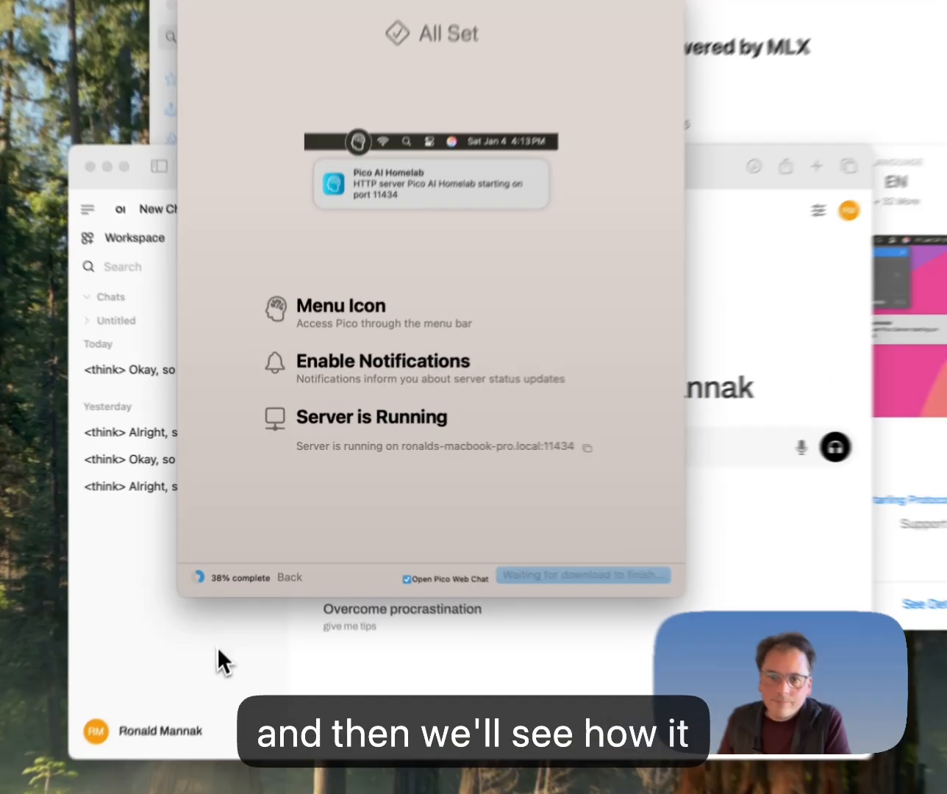
pyautogui.click(228, 639)
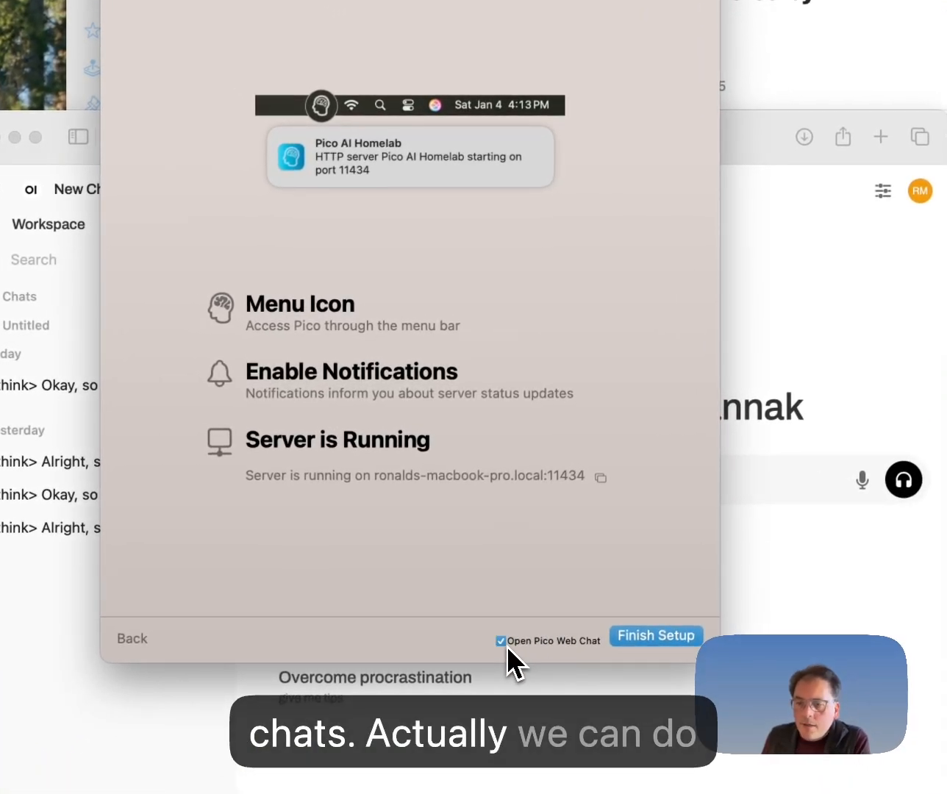
pyautogui.click(655, 637)
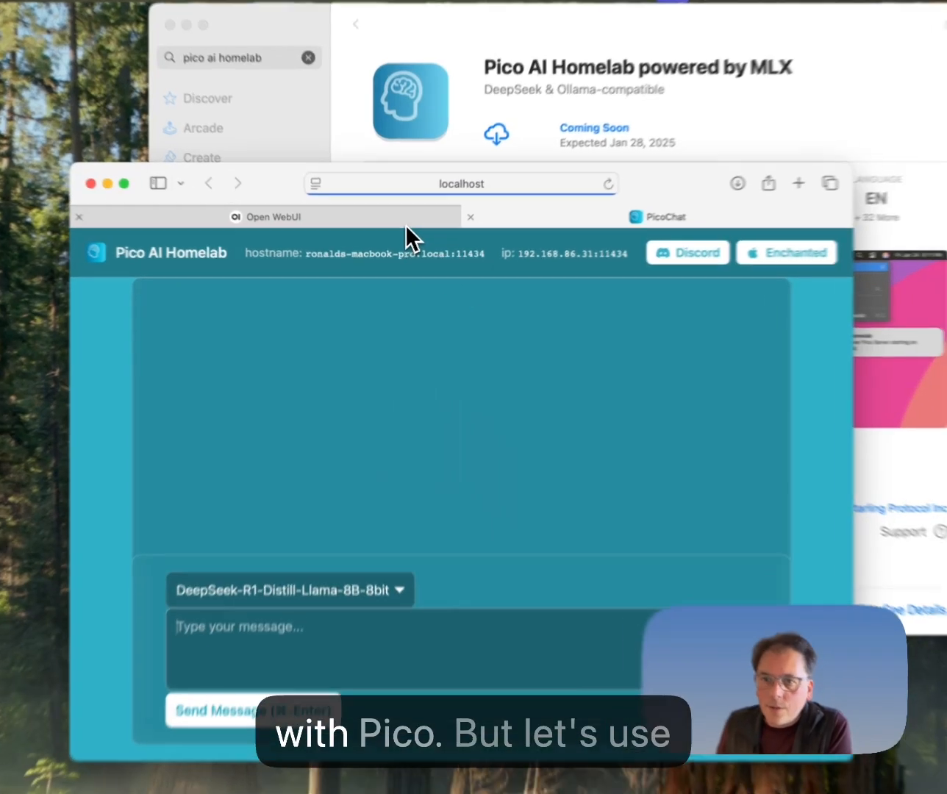
# Try to send the Overcome procrastination suggestion in Open WebUI, and reload the page to refresh its model list
pyautogui.click(409, 221)
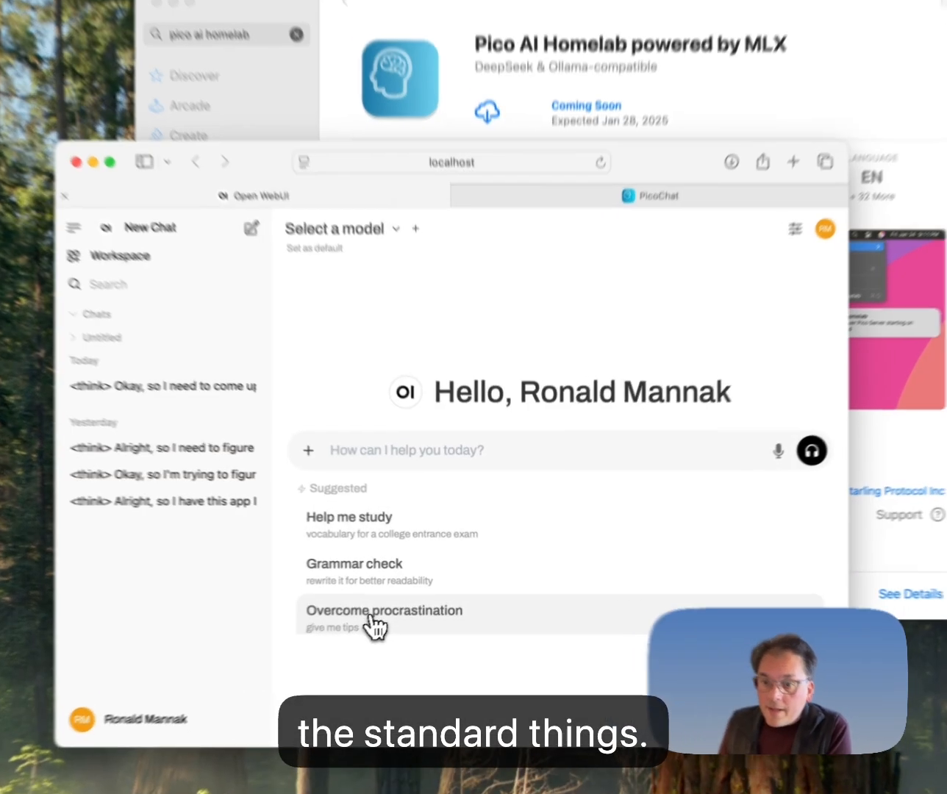
pyautogui.click(386, 624)
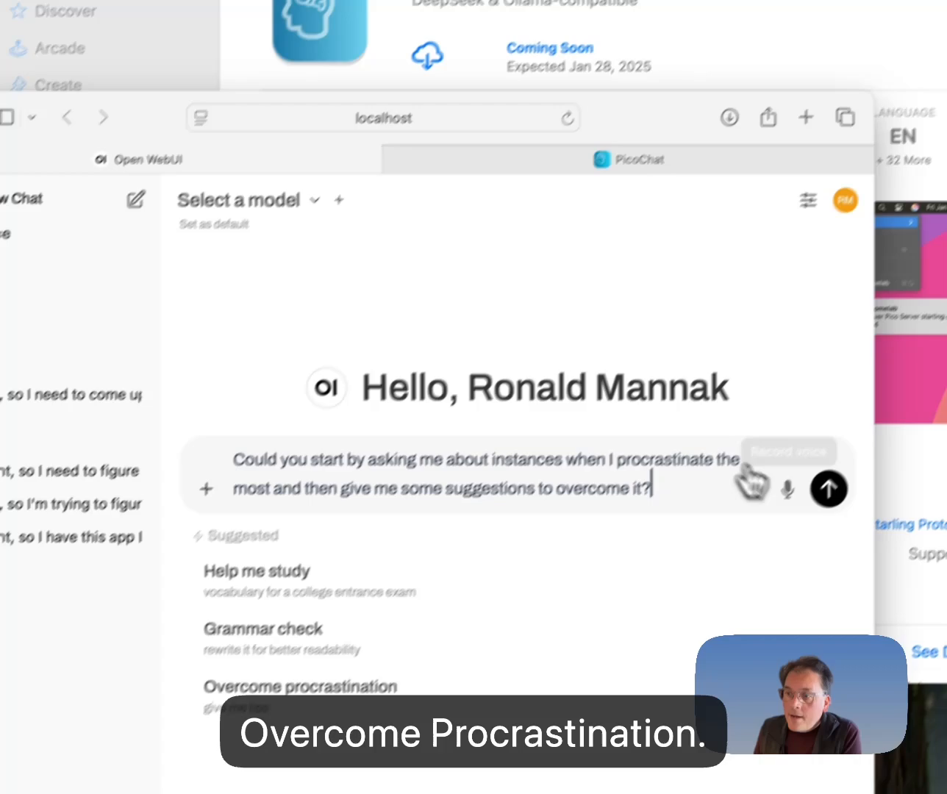
pyautogui.click(828, 489)
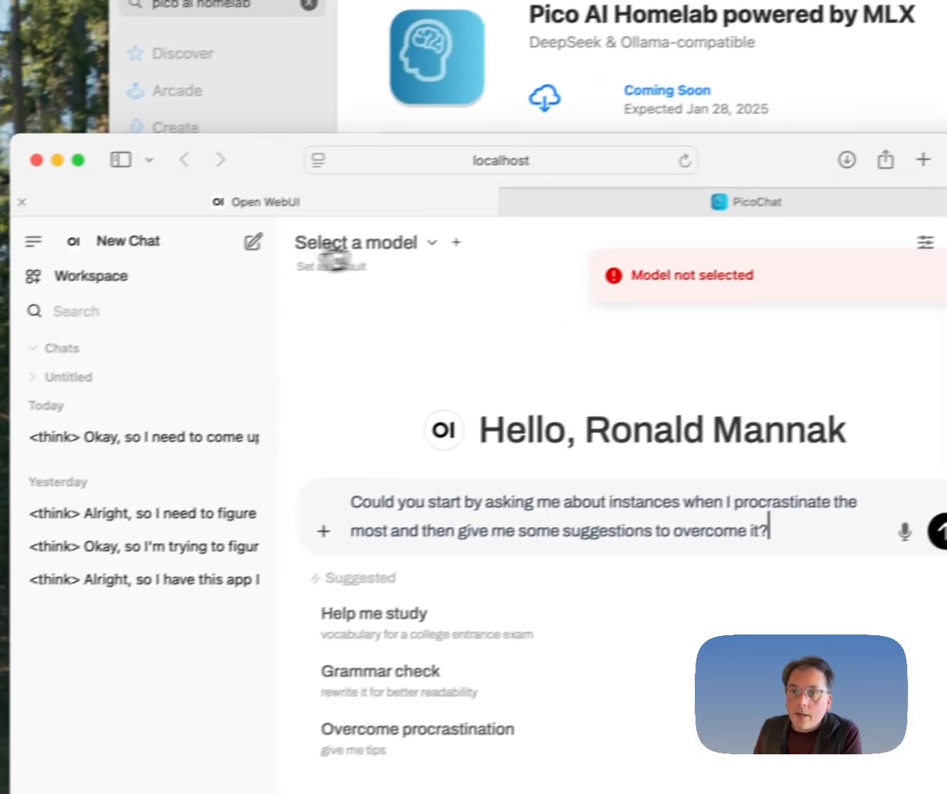
pyautogui.click(333, 249)
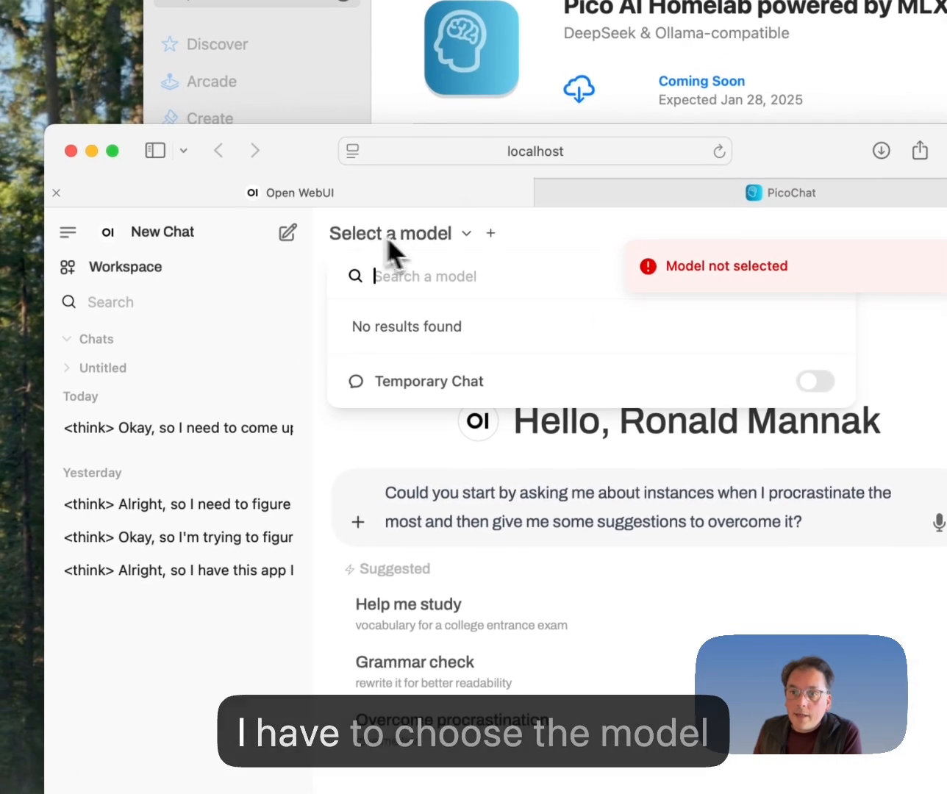
pyautogui.press('Escape')
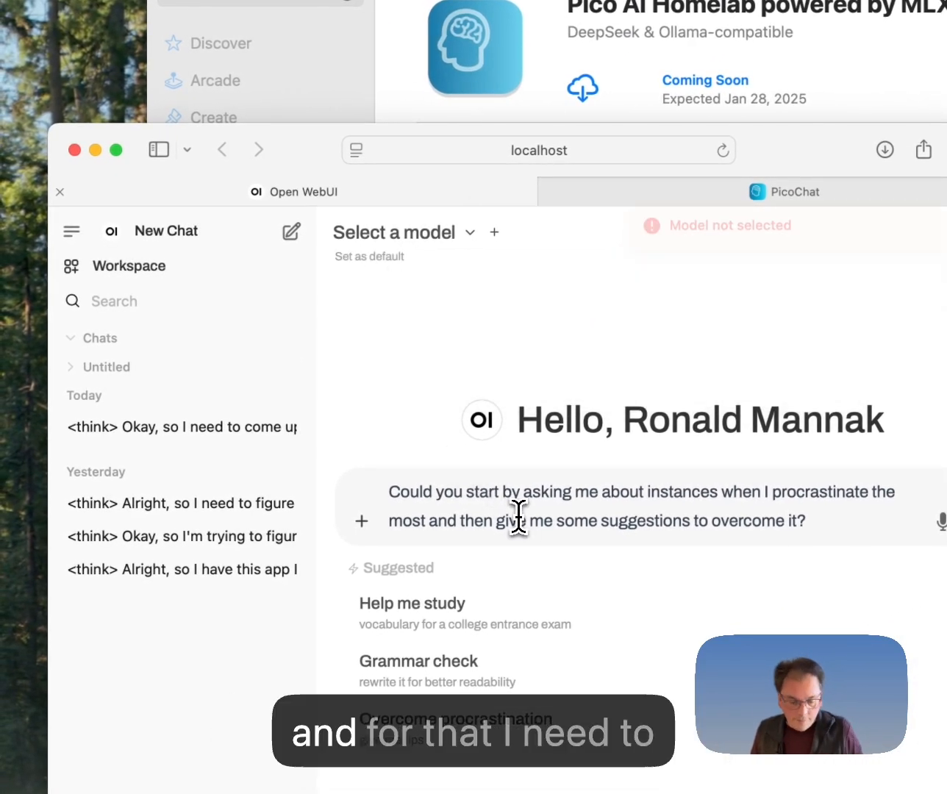
pyautogui.press('super+r')
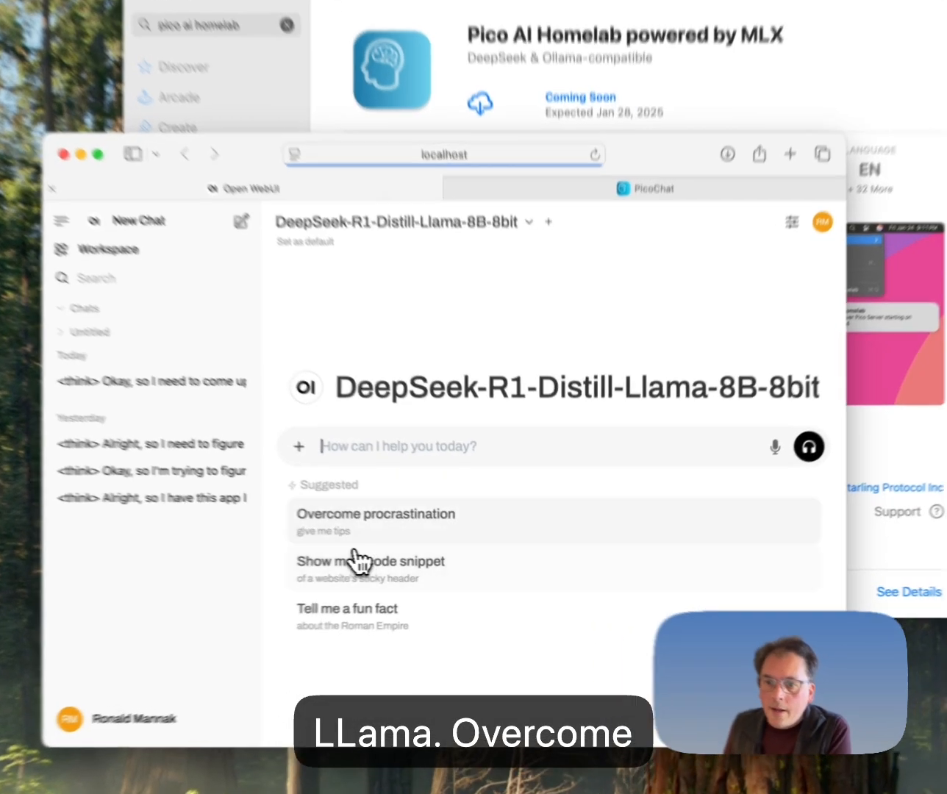
# Send the suggested Overcome procrastination prompt to DeepSeek-R1-Distill-Llama-8B-8bit and expand the model's thinking
pyautogui.click(375, 521)
pyautogui.click(792, 458)
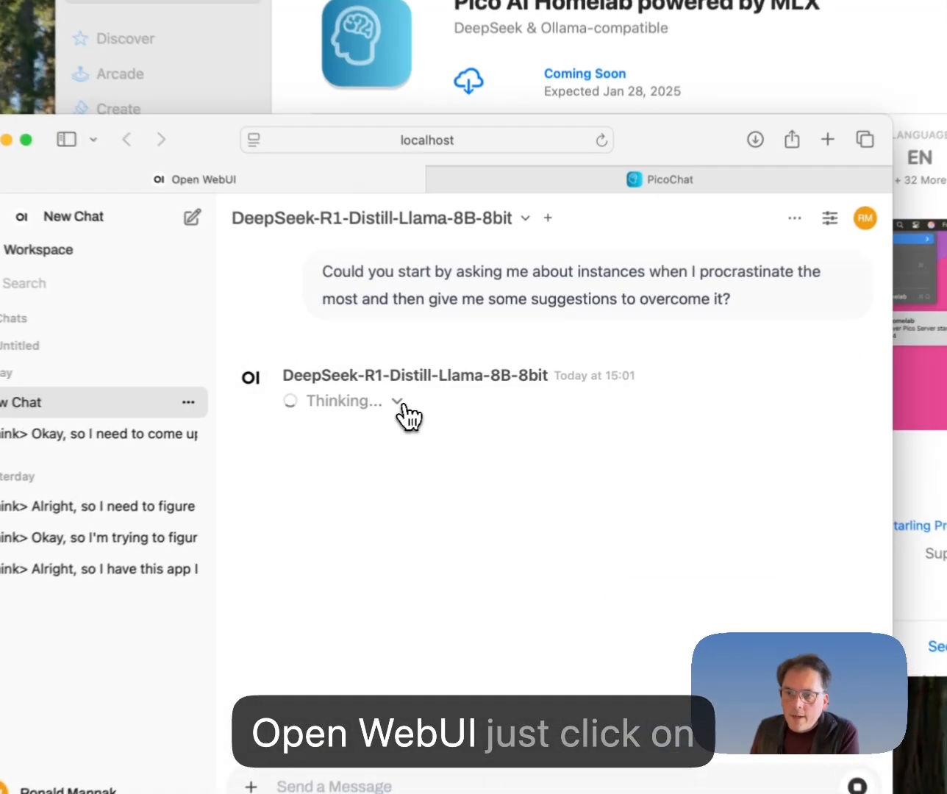
pyautogui.click(450, 398)
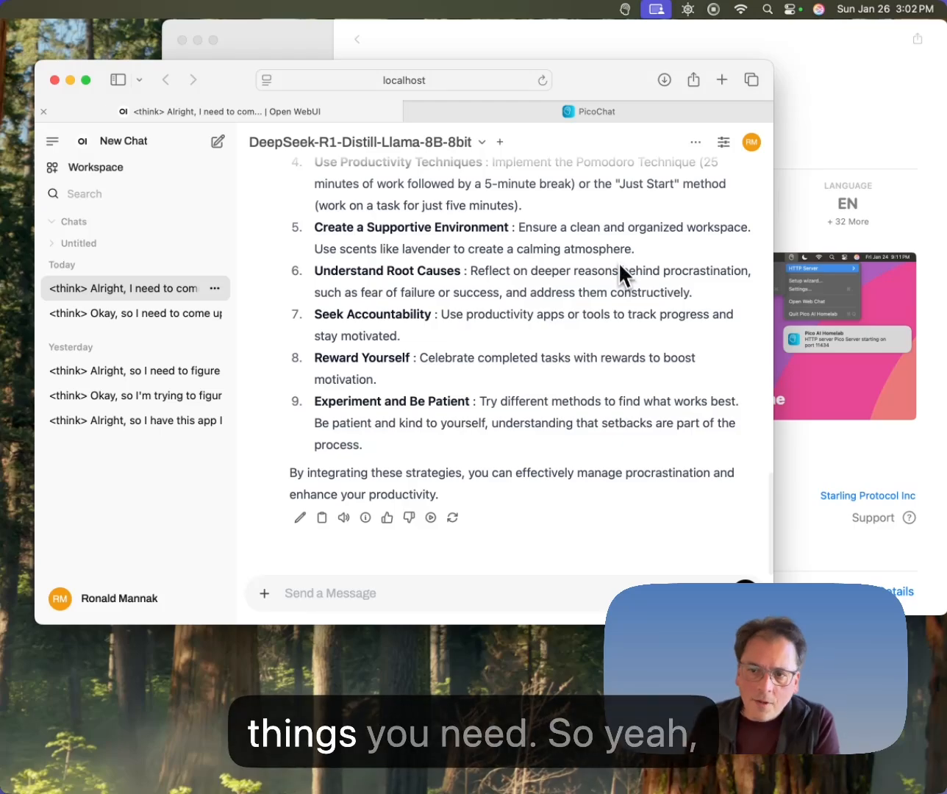
# Review the model's whole answer on overcoming procrastination, and switch to the Pico AI Homelab page in the App Store
pyautogui.scroll(15, 538, 351)
pyautogui.scroll(-15, 539, 352)
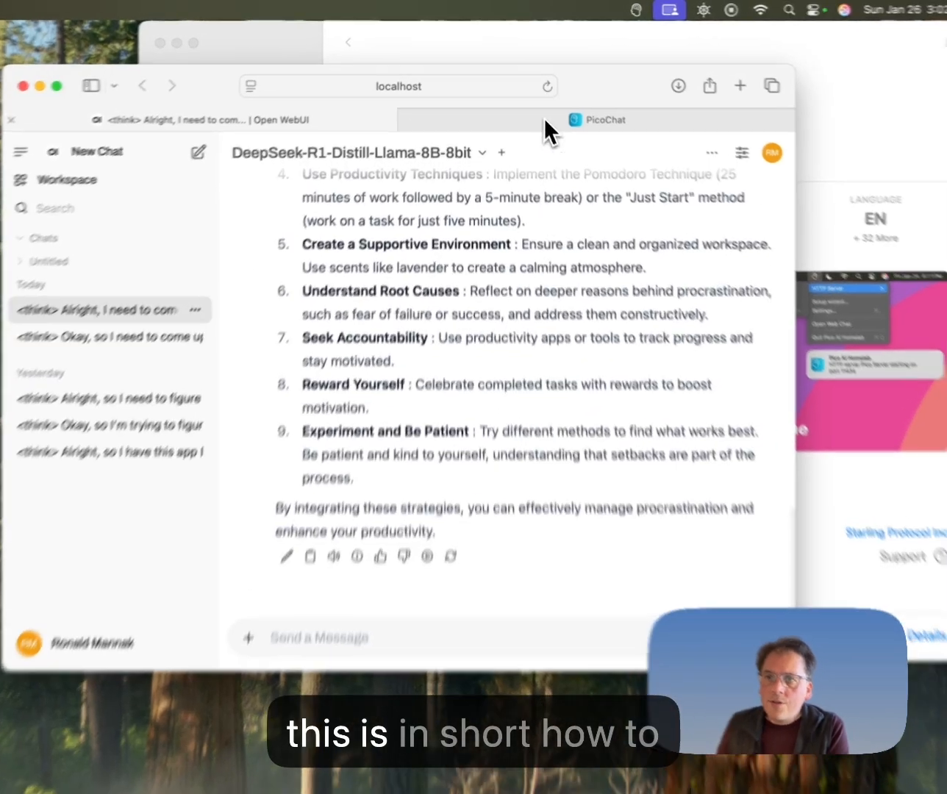
pyautogui.click(522, 31)
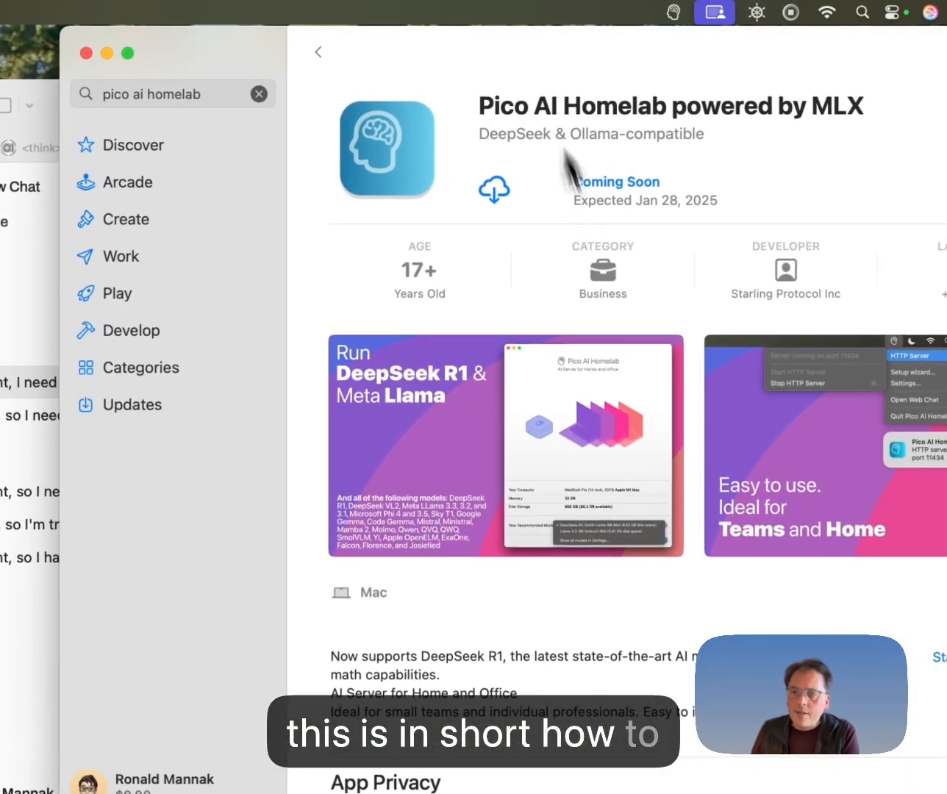